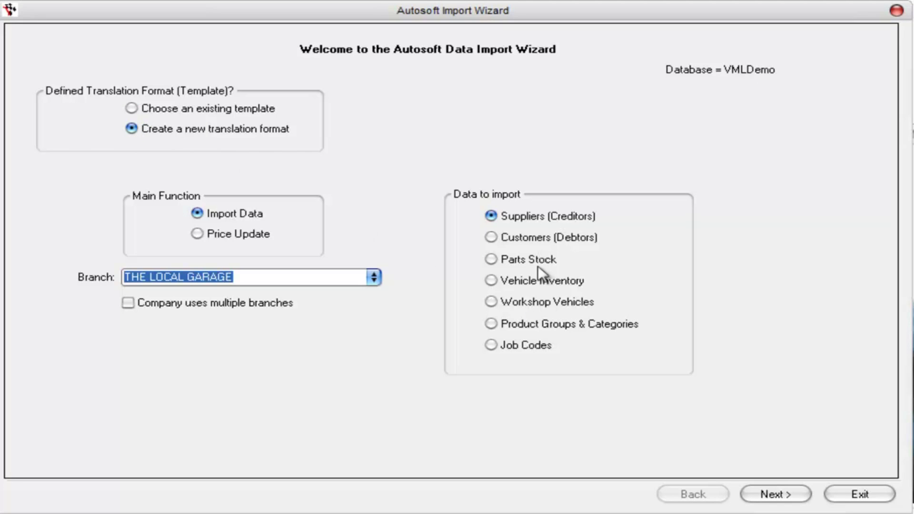
Choose Customers (Debtors) as the data to import and load DebitorImport..csv from the Temp1 folder as the input file
{"action": "left_click", "coordinate": [537, 237]}
{"action": "left_click", "coordinate": [780, 495]}
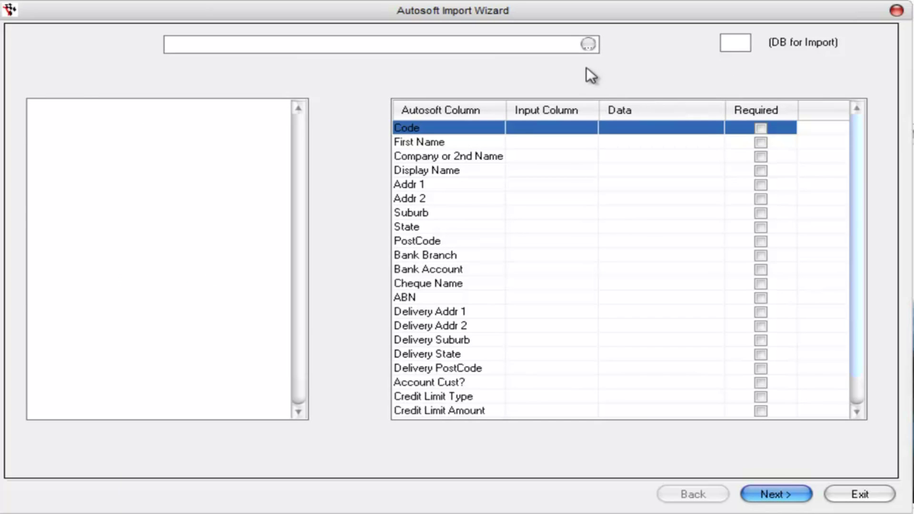
{"action": "left_click", "coordinate": [588, 44]}
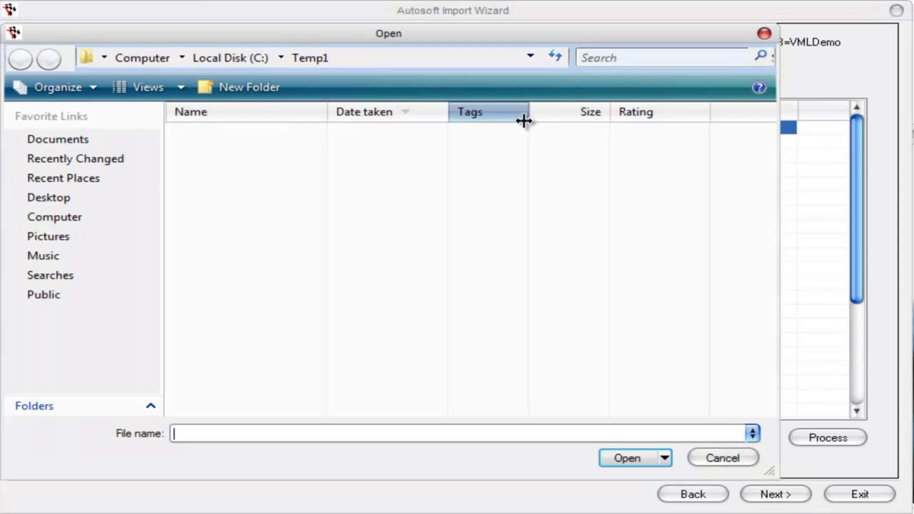
{"action": "type", "text": "deb"}
{"action": "key", "text": "Down"}
{"action": "key", "text": "Return"}
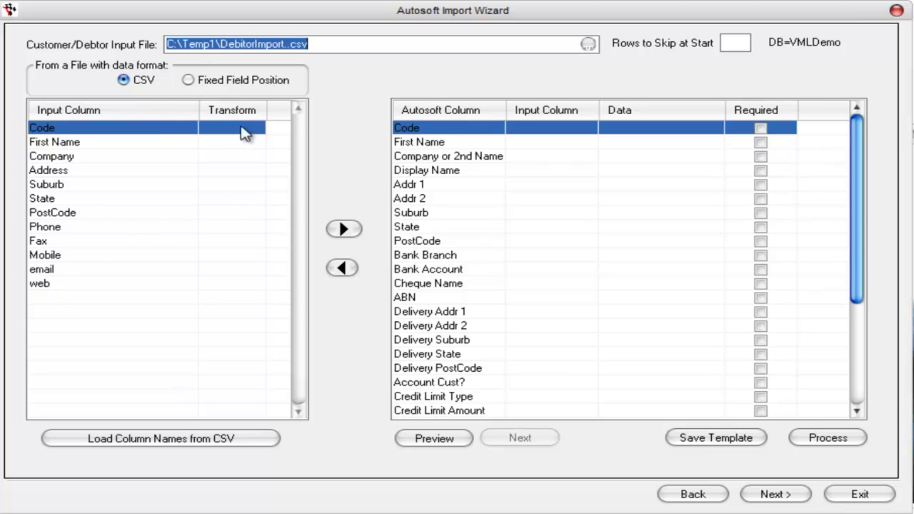
Map the input columns Code, First Name, Company and Address to Code, First Name, Company or 2nd Name and Addr 1
{"action": "left_click", "coordinate": [344, 229]}
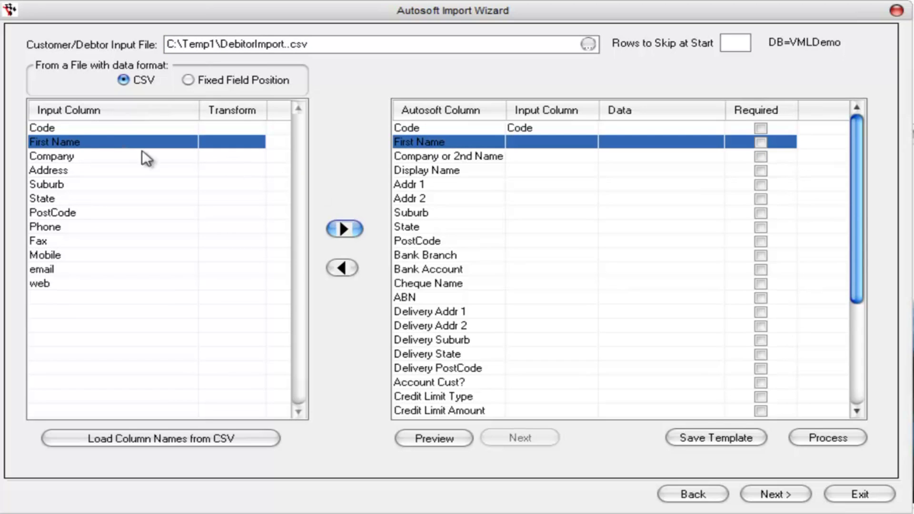
{"action": "left_click", "coordinate": [345, 228]}
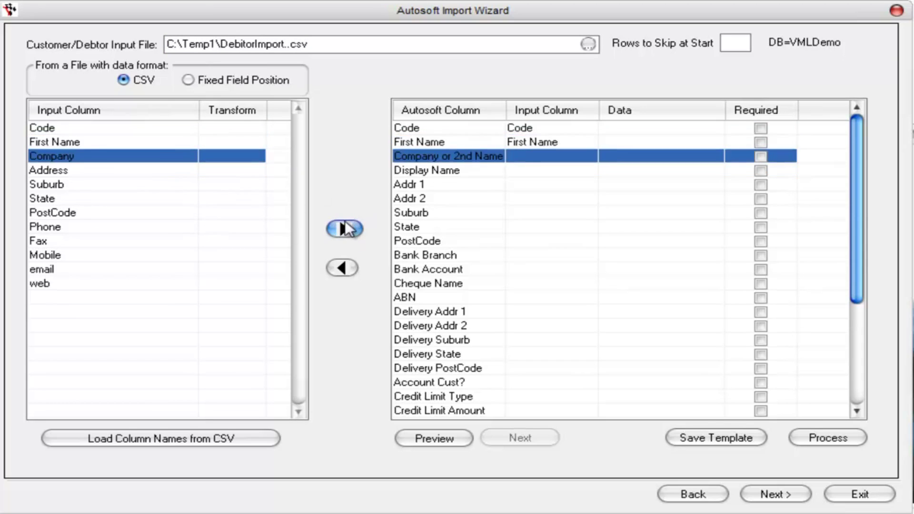
{"action": "left_click", "coordinate": [350, 231]}
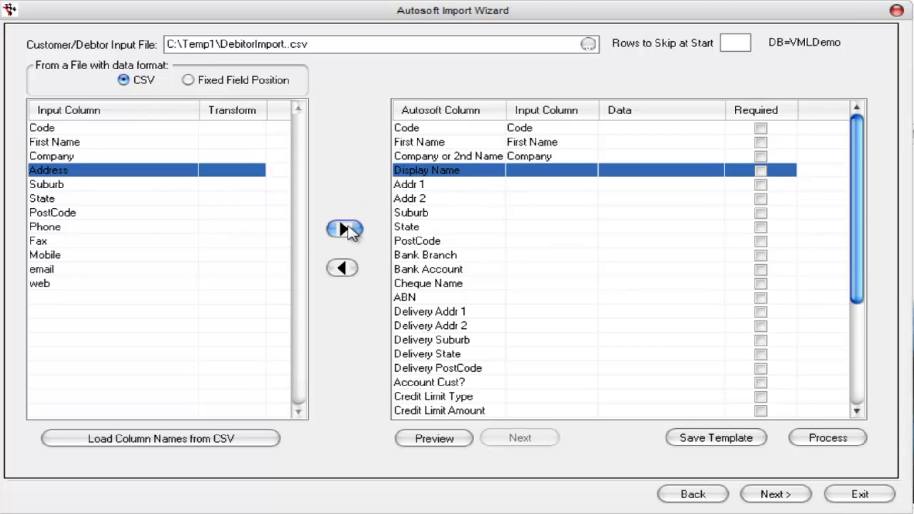
{"action": "left_click", "coordinate": [424, 184]}
{"action": "left_click", "coordinate": [353, 230]}
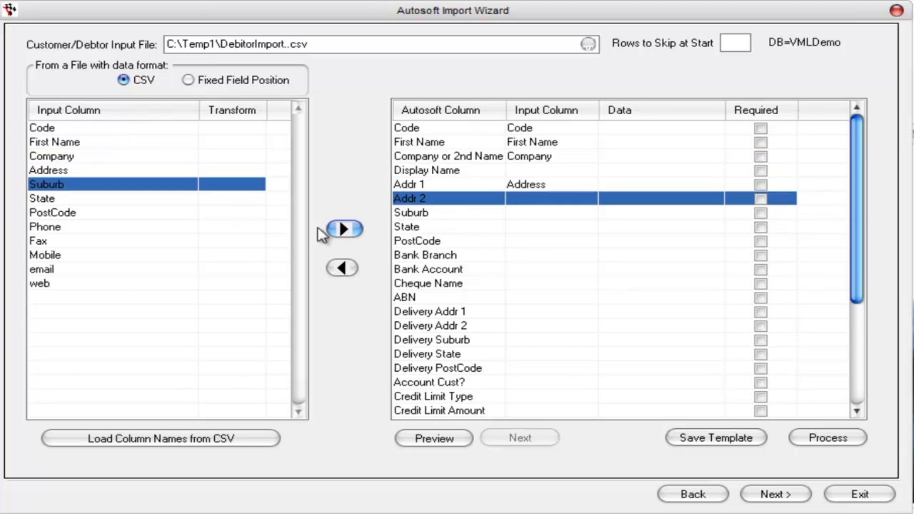
Map the input columns Suburb, State and PostCode to the Autosoft columns of the same names
{"action": "left_click", "coordinate": [408, 213]}
{"action": "left_click", "coordinate": [343, 230]}
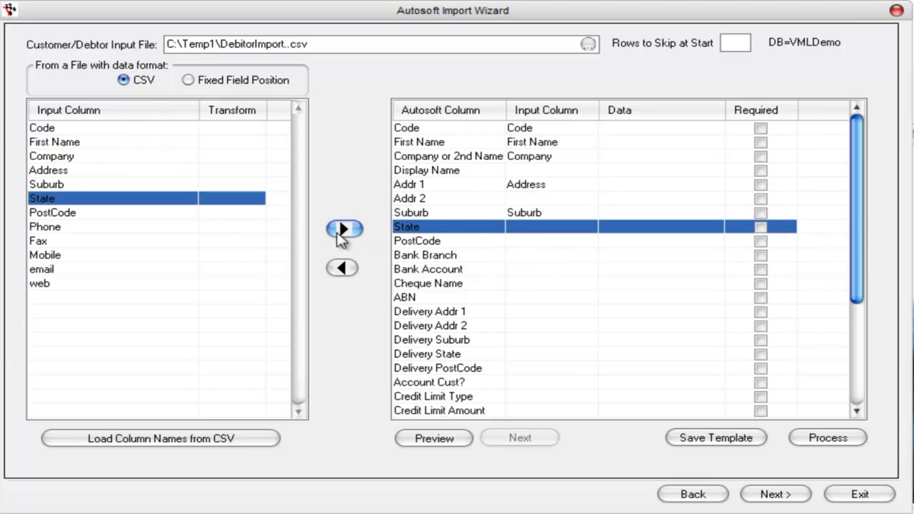
{"action": "left_click", "coordinate": [337, 232]}
{"action": "left_click", "coordinate": [335, 233]}
Map the Phone input column to the Phone 1 Autosoft column
{"action": "left_click", "coordinate": [473, 382]}
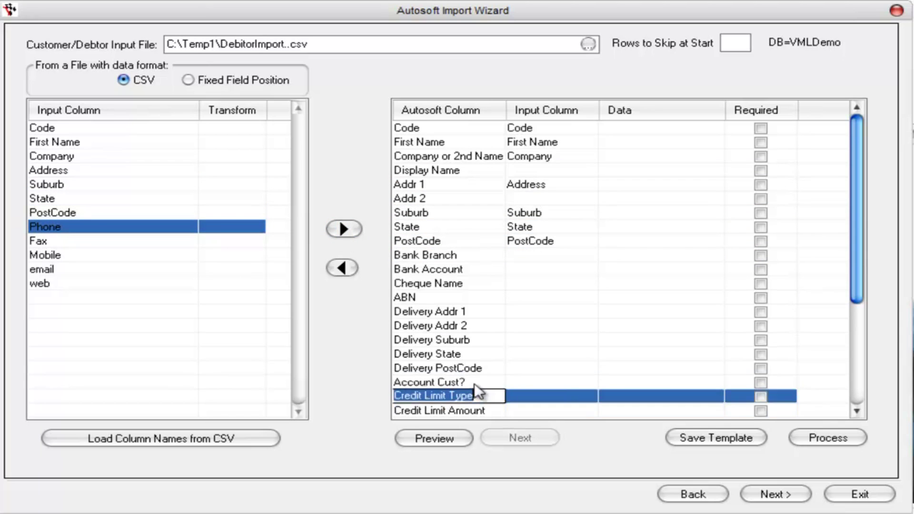
{"action": "key", "text": "Down"}
{"action": "key", "text": "Down"}
{"action": "key", "text": "Down"}
{"action": "key", "text": "Down"}
{"action": "key", "text": "Down"}
{"action": "key", "text": "Down"}
{"action": "key", "text": "Down"}
{"action": "key", "text": "Down"}
{"action": "key", "text": "Down"}
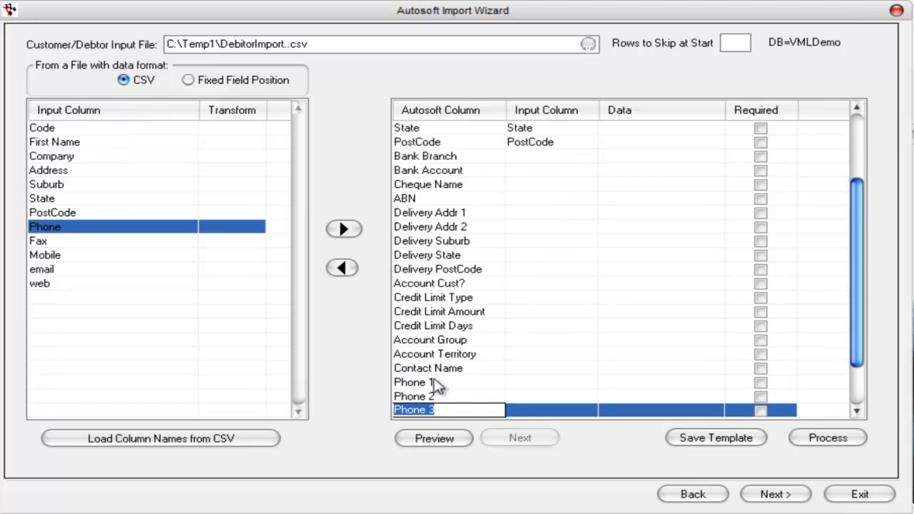
{"action": "left_click", "coordinate": [435, 383]}
{"action": "left_click", "coordinate": [343, 229]}
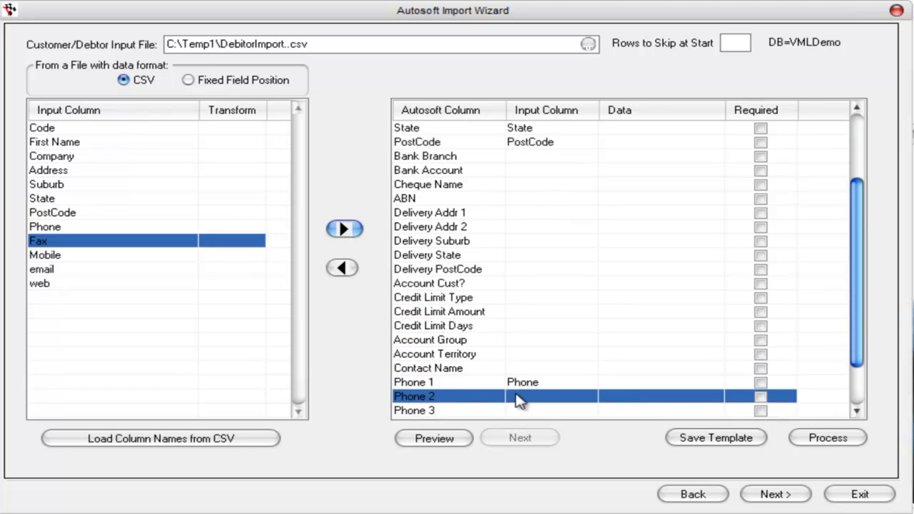
Map the Fax and Mobile input columns to the FAX and Mobile Autosoft columns
{"action": "key", "text": "Down"}
{"action": "key", "text": "Down"}
{"action": "key", "text": "Down"}
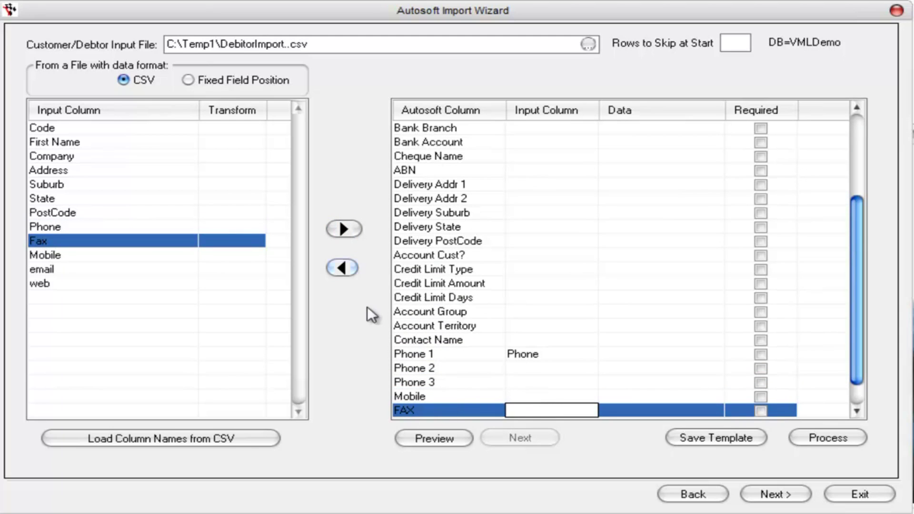
{"action": "left_click", "coordinate": [344, 229]}
{"action": "key", "text": "Down"}
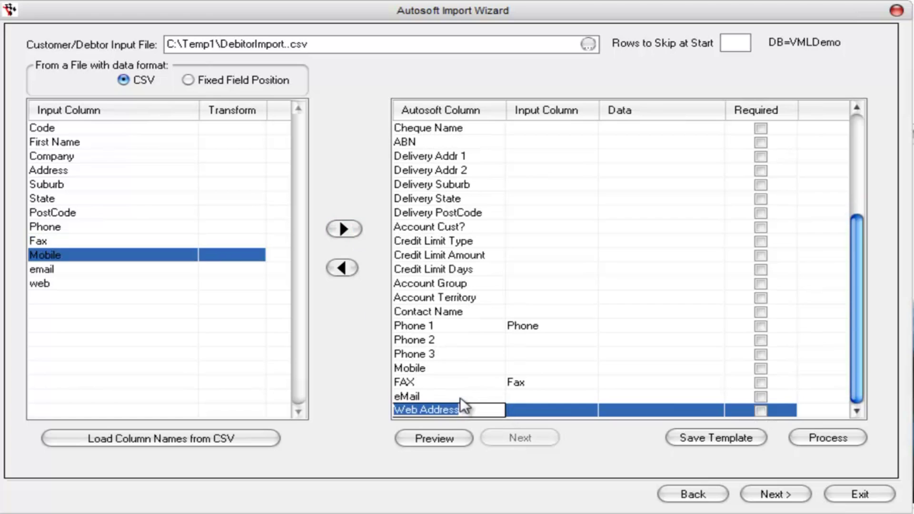
{"action": "left_click", "coordinate": [438, 358]}
{"action": "left_click", "coordinate": [348, 230]}
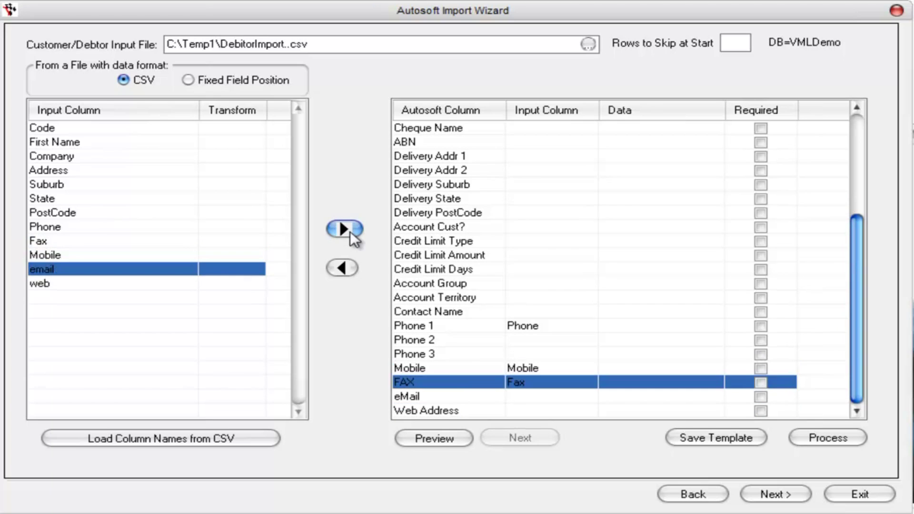
Map the email and web input columns to the eMail and Web Address Autosoft columns
{"action": "left_click", "coordinate": [431, 396]}
{"action": "left_click", "coordinate": [344, 229]}
{"action": "left_click", "coordinate": [344, 229]}
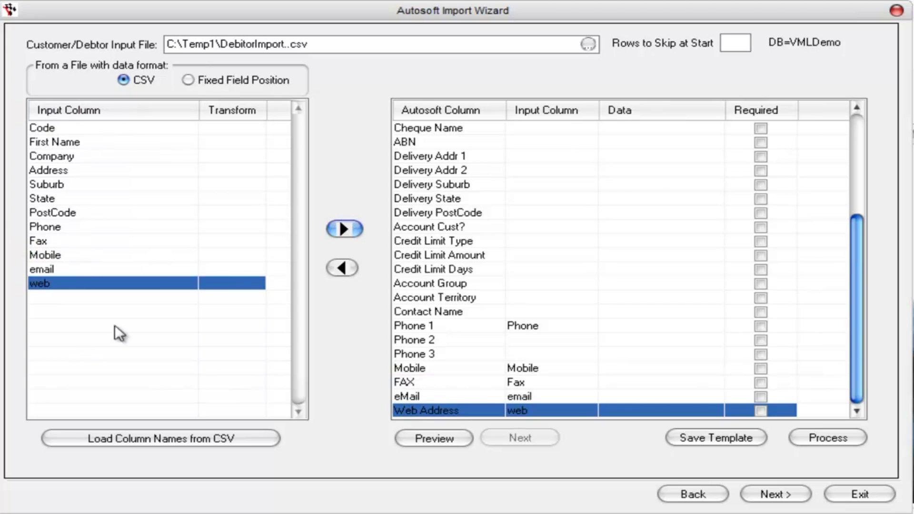
Save the column mapping as an XML import template named DebtorImport in Temp1 and continue the wizard
{"action": "left_click", "coordinate": [856, 128]}
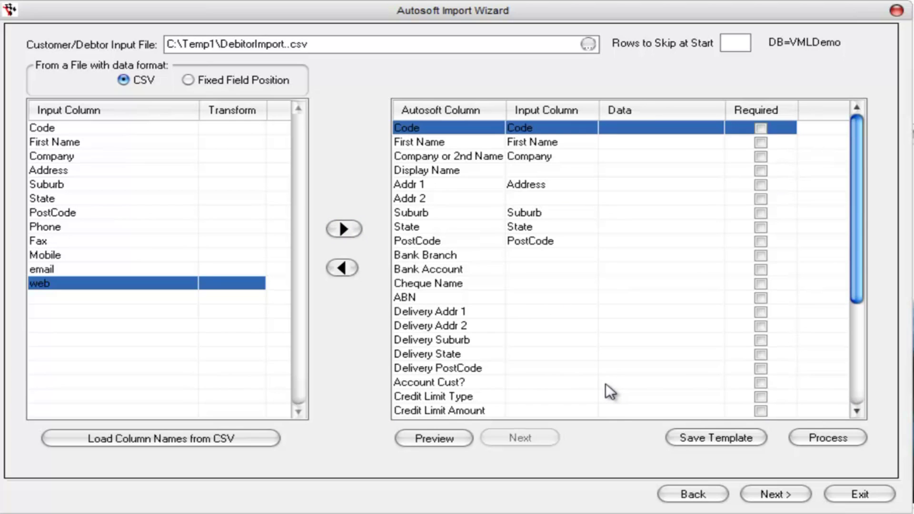
{"action": "left_click", "coordinate": [715, 436]}
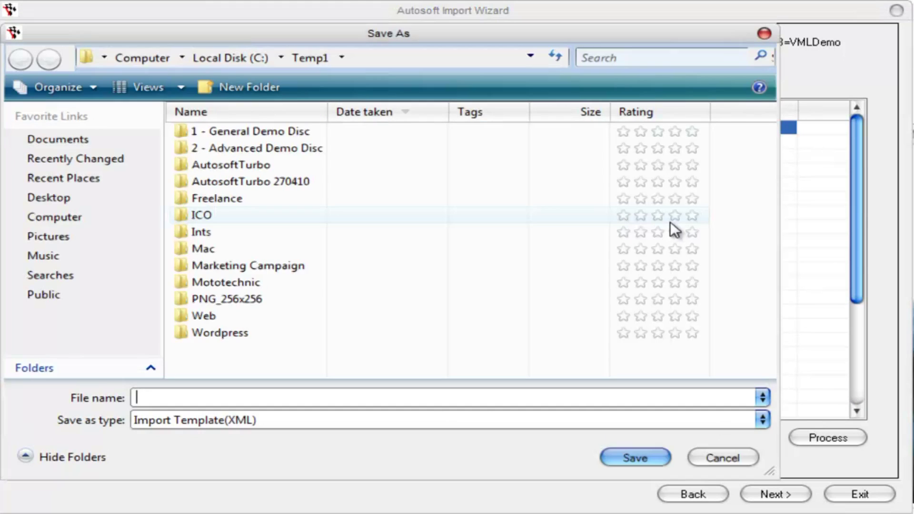
{"action": "type", "text": "De"}
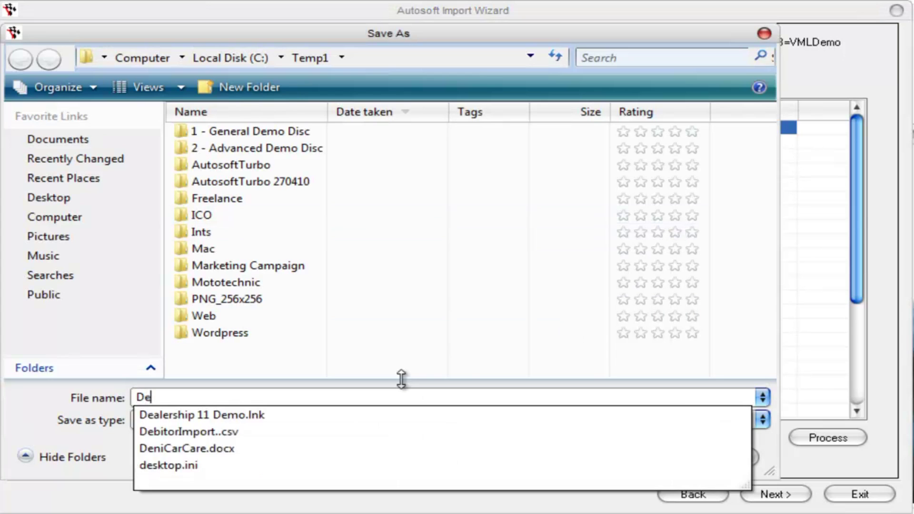
{"action": "type", "text": "btorImport"}
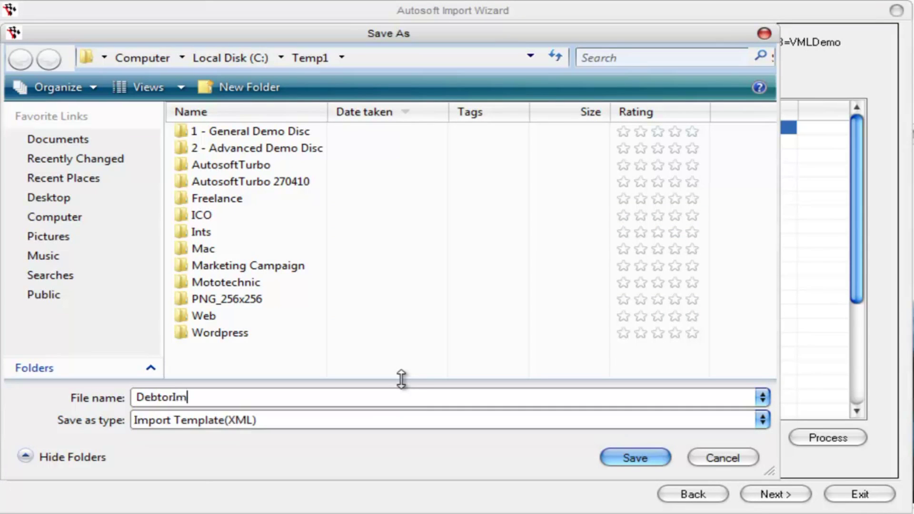
{"action": "left_click", "coordinate": [636, 458]}
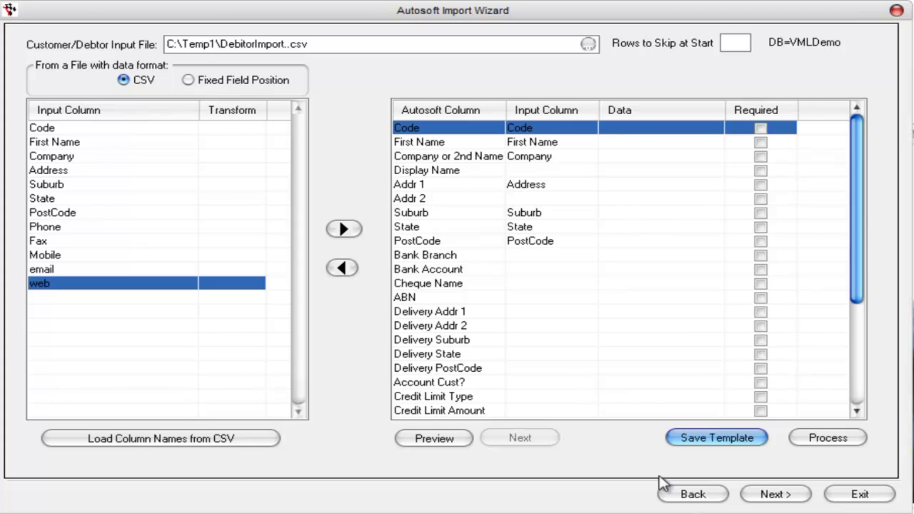
{"action": "left_click", "coordinate": [773, 505]}
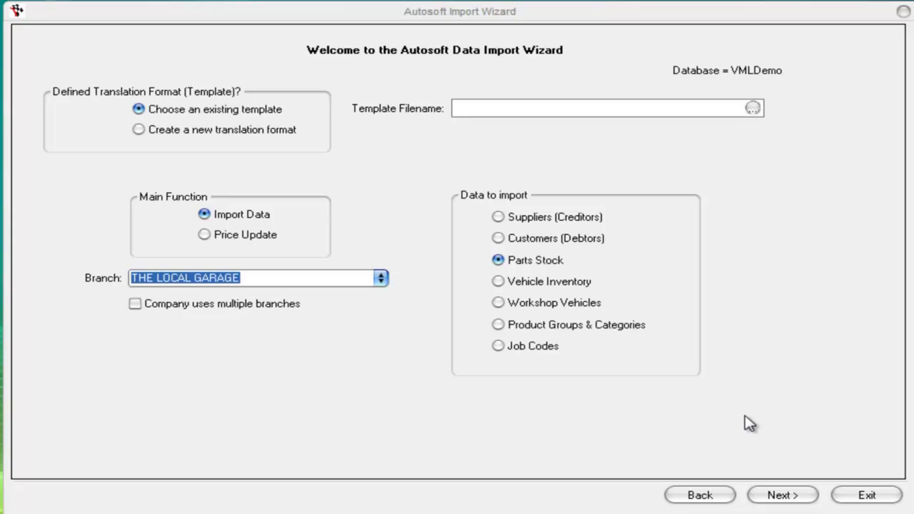
Start a Price Update with a new translation format for the THE LOCAL GARAGE branch
{"action": "left_click", "coordinate": [218, 236]}
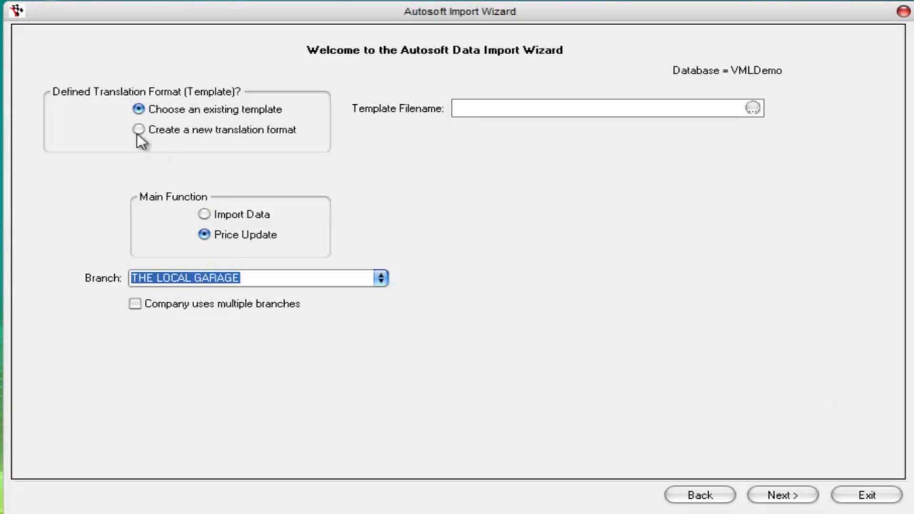
{"action": "left_click", "coordinate": [160, 129]}
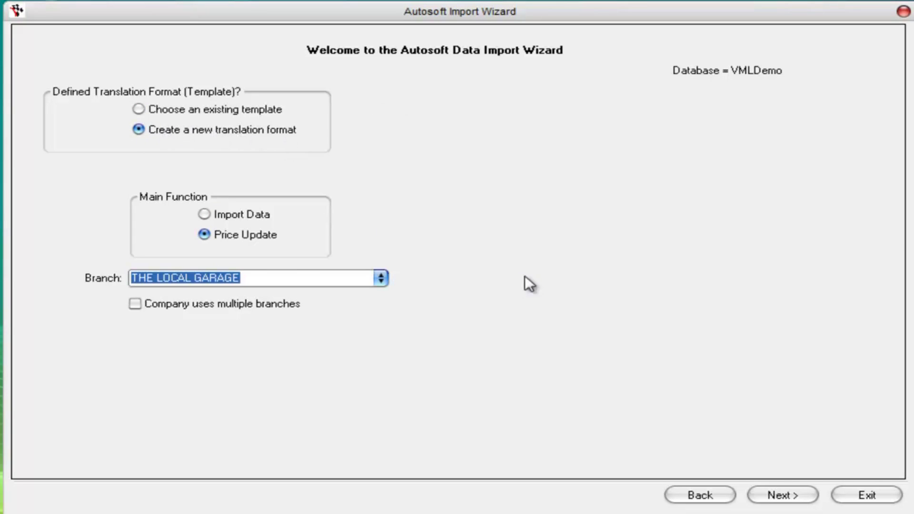
{"action": "left_click", "coordinate": [793, 497]}
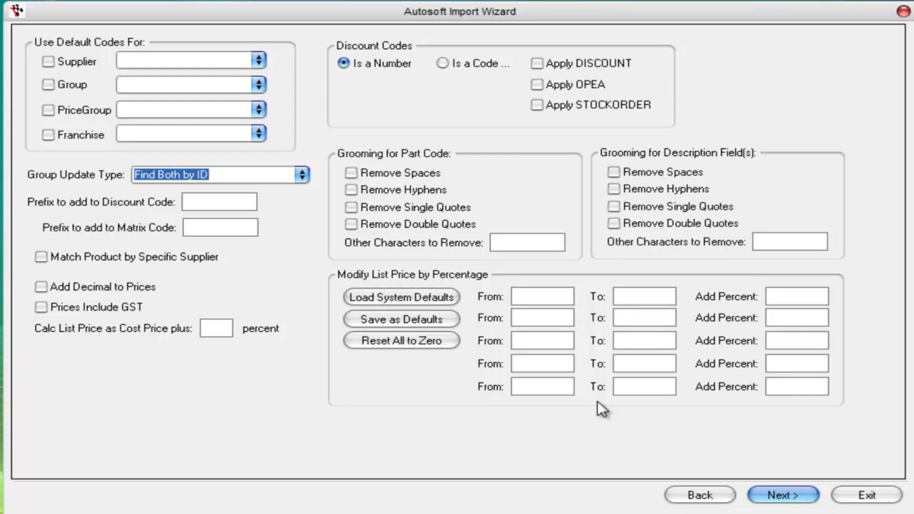
Select AUTOSOFT PTY LTD as the default supplier and 0 as the default franchise, and continue to the column mapping
{"action": "left_click", "coordinate": [260, 59]}
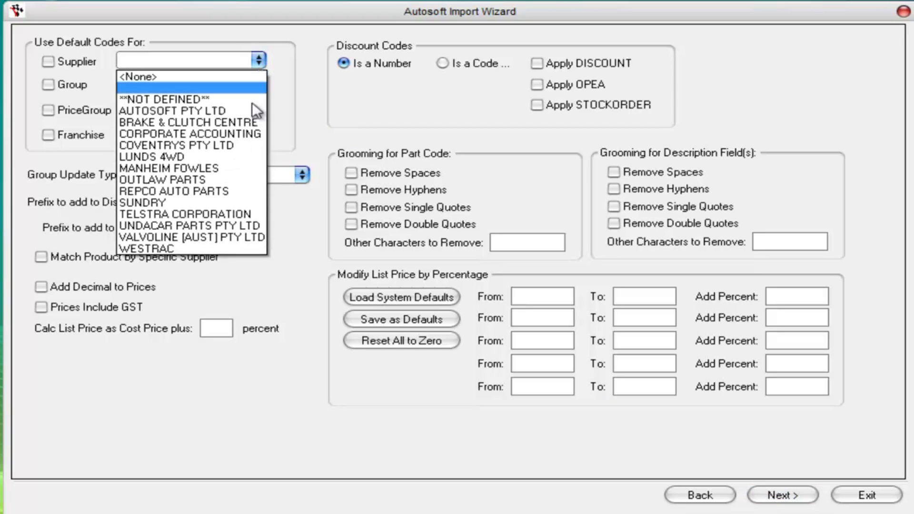
{"action": "left_click", "coordinate": [235, 110]}
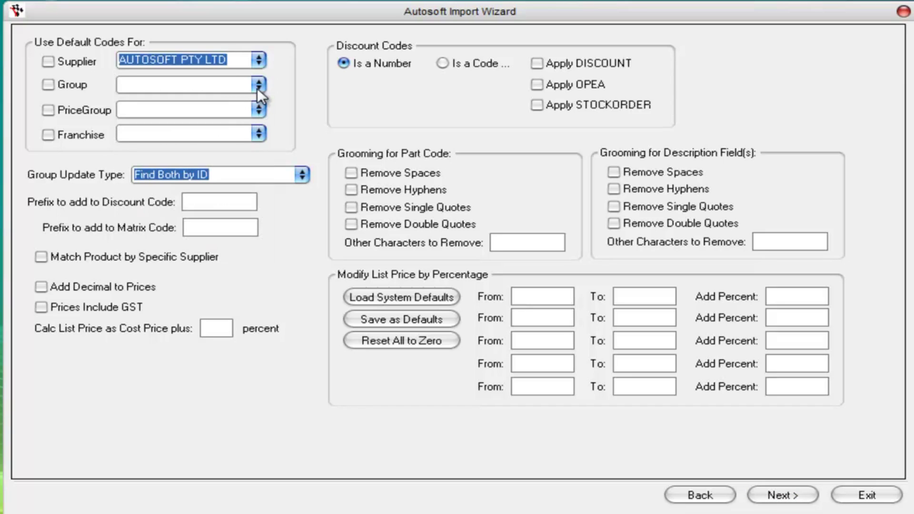
{"action": "left_click", "coordinate": [258, 134]}
{"action": "left_click", "coordinate": [194, 149]}
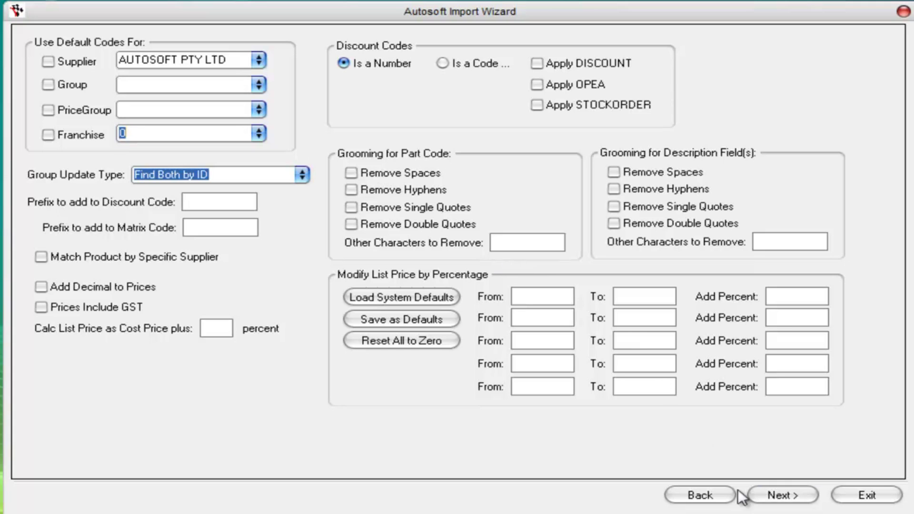
{"action": "left_click", "coordinate": [771, 498]}
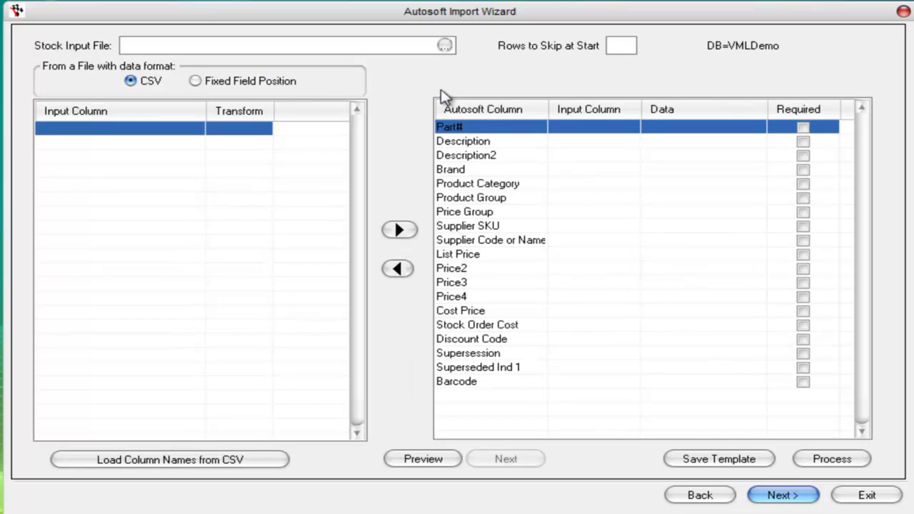
Load ABC Auto Parts Price File.csv from the Temp1 folder as the stock input file
{"action": "left_click", "coordinate": [445, 45]}
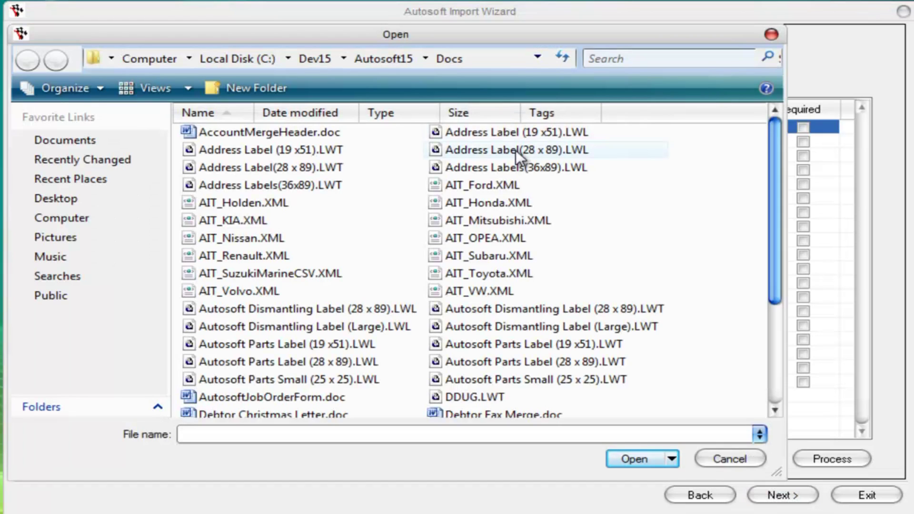
{"action": "type", "text": "\\temp1"}
{"action": "key", "text": "Return"}
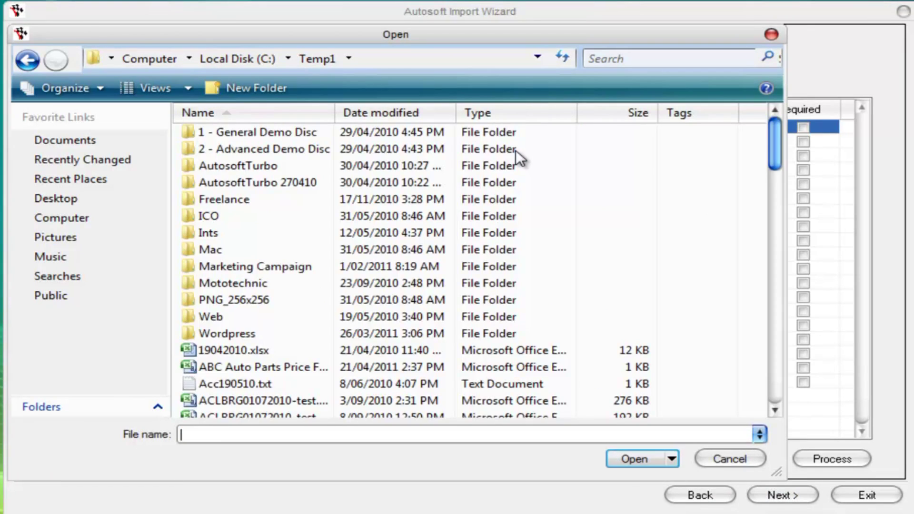
{"action": "type", "text": "parts"}
{"action": "key", "text": "BackSpace"}
{"action": "key", "text": "BackSpace"}
{"action": "key", "text": "BackSpace"}
{"action": "key", "text": "BackSpace"}
{"action": "key", "text": "BackSpace"}
{"action": "type", "text": "ab"}
{"action": "key", "text": "Down"}
{"action": "key", "text": "Return"}
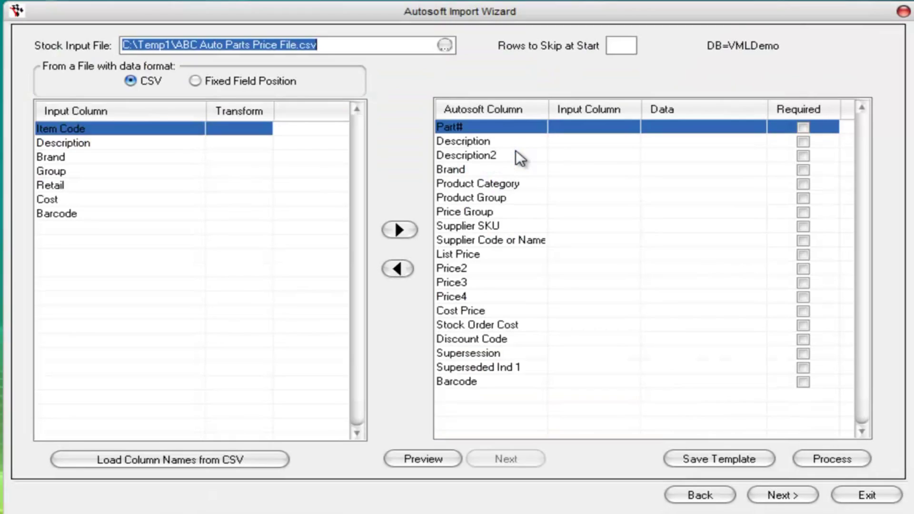
Map the input columns Item Code, Description, Brand, Group and Retail to Part#, Description, Brand, Product Group and List Price
{"action": "left_click", "coordinate": [404, 229]}
{"action": "left_click", "coordinate": [401, 228]}
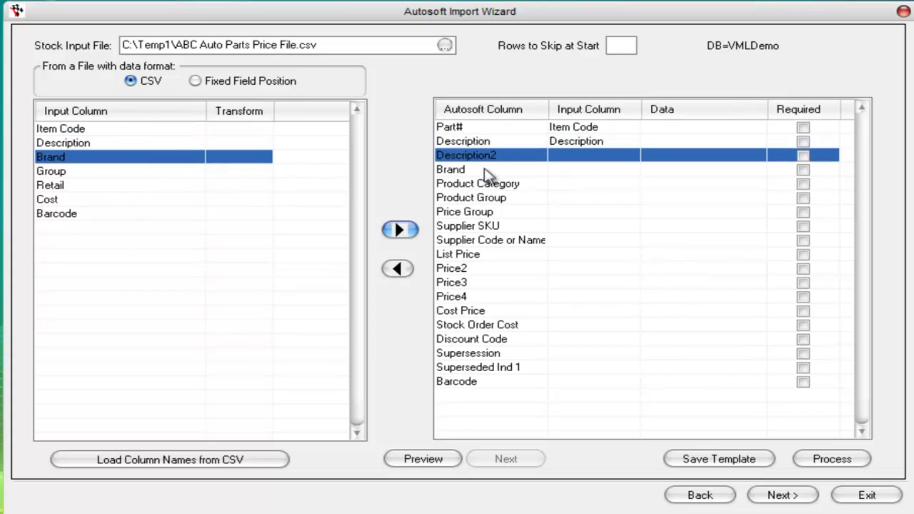
{"action": "left_click", "coordinate": [481, 169]}
{"action": "left_click", "coordinate": [399, 230]}
{"action": "left_click", "coordinate": [508, 196]}
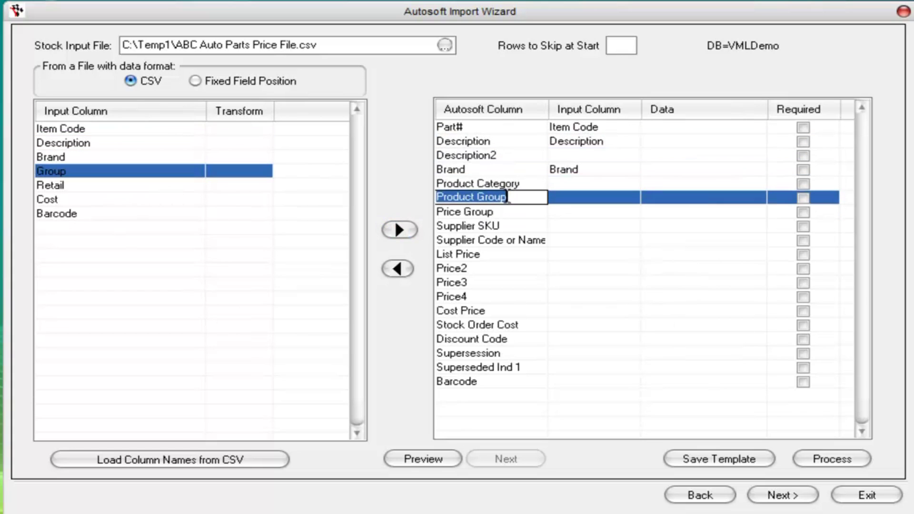
{"action": "left_click", "coordinate": [399, 230]}
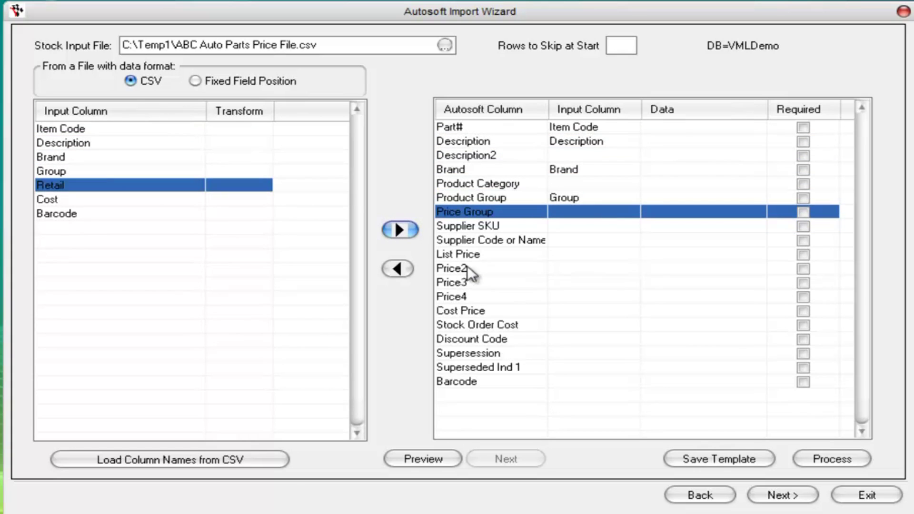
{"action": "left_click", "coordinate": [458, 254]}
{"action": "left_click", "coordinate": [400, 230]}
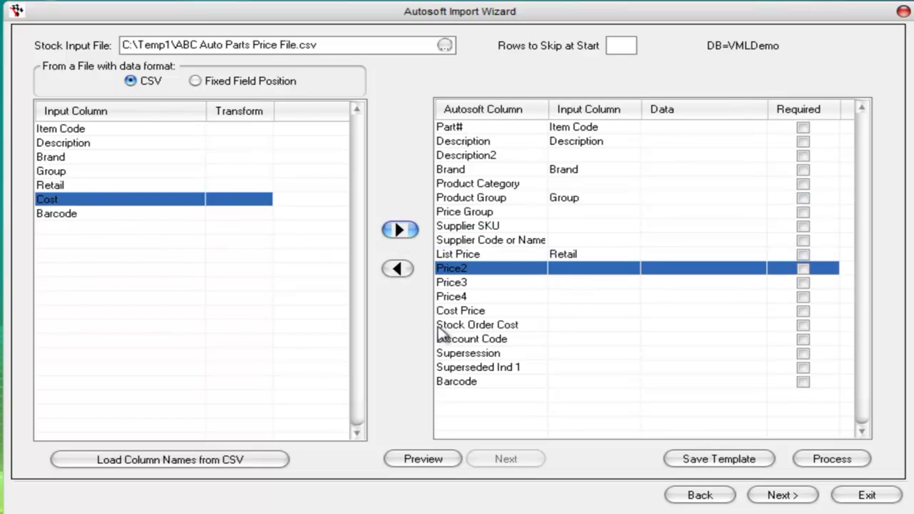
Map the input columns Cost and Barcode to the Cost Price and Barcode columns
{"action": "left_click", "coordinate": [476, 310]}
{"action": "left_click", "coordinate": [400, 230]}
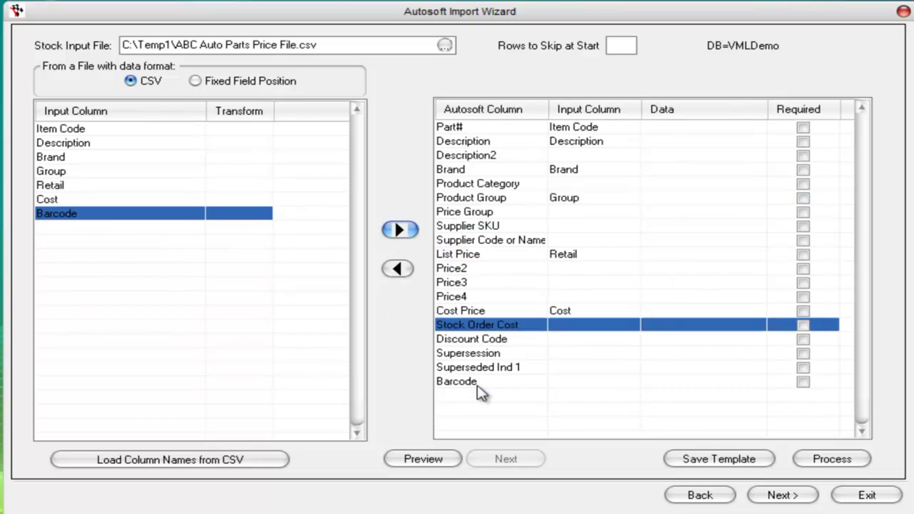
{"action": "left_click", "coordinate": [478, 383]}
{"action": "left_click", "coordinate": [400, 230]}
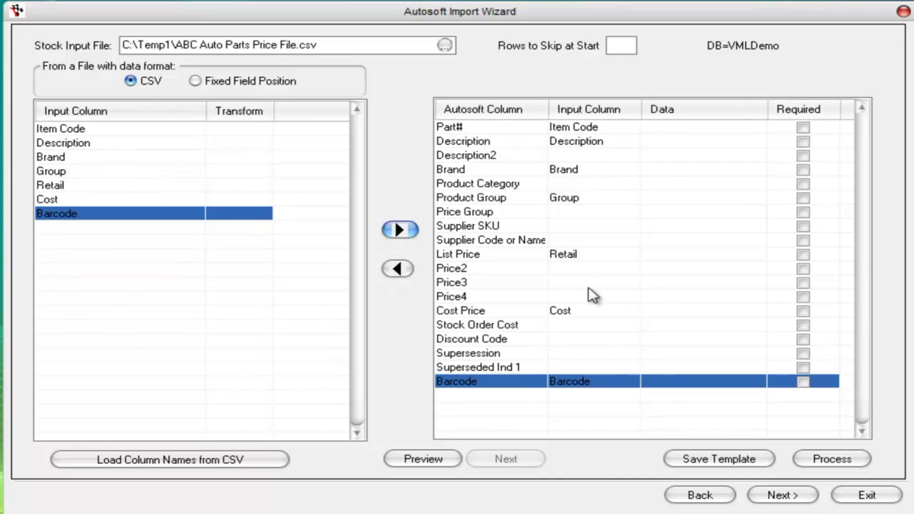
Save the column mapping as an import template named ABC Parts Import in the Temp1 folder, and continue past the mapping page
{"action": "left_click", "coordinate": [713, 459]}
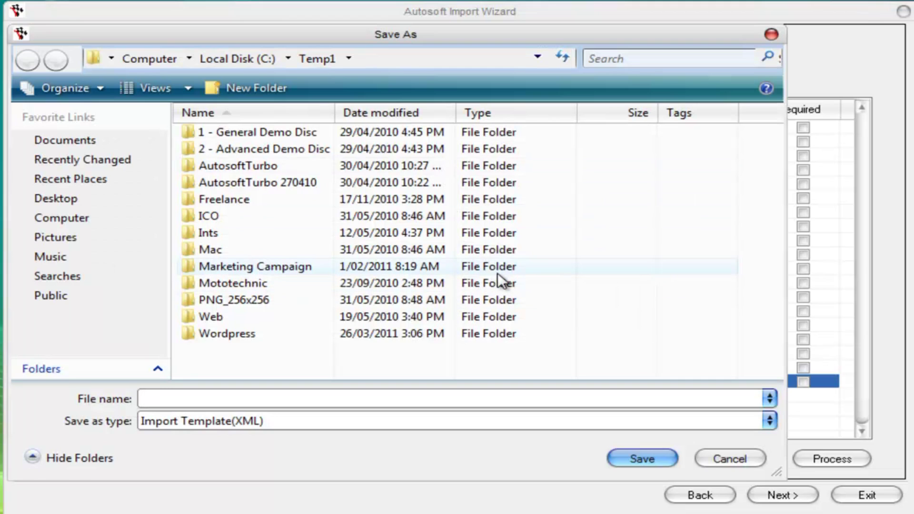
{"action": "type", "text": "ABC"}
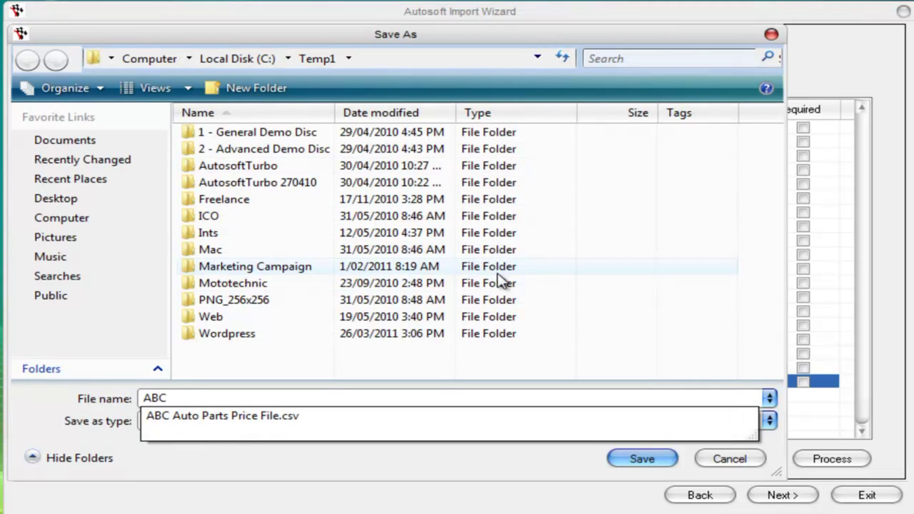
{"action": "type", "text": " Parts Import"}
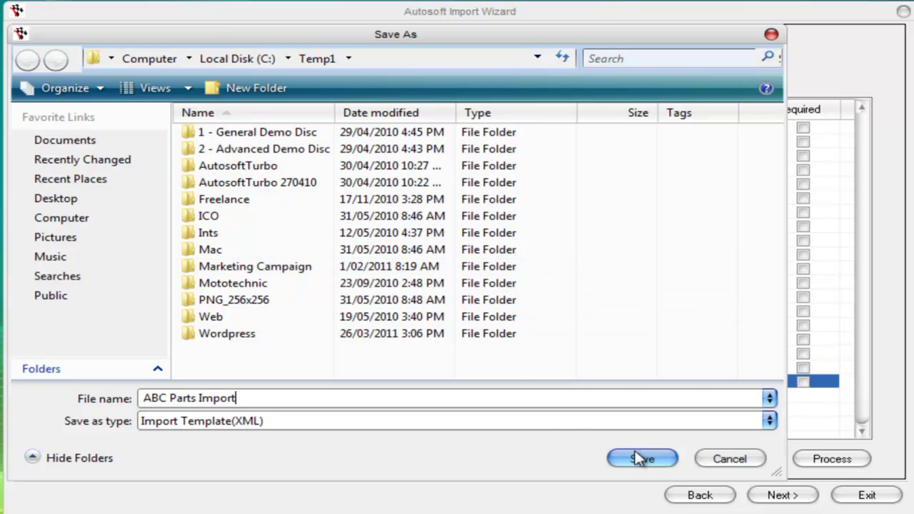
{"action": "left_click", "coordinate": [640, 457]}
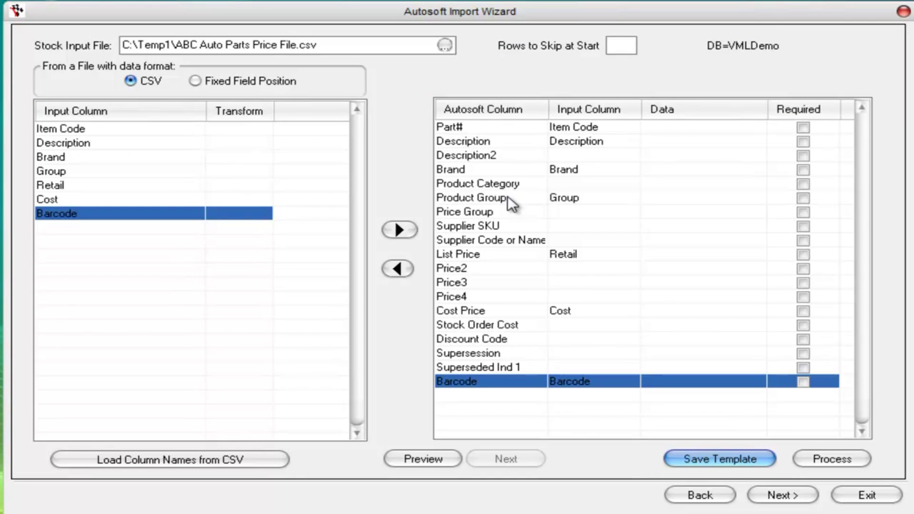
{"action": "left_click", "coordinate": [787, 497]}
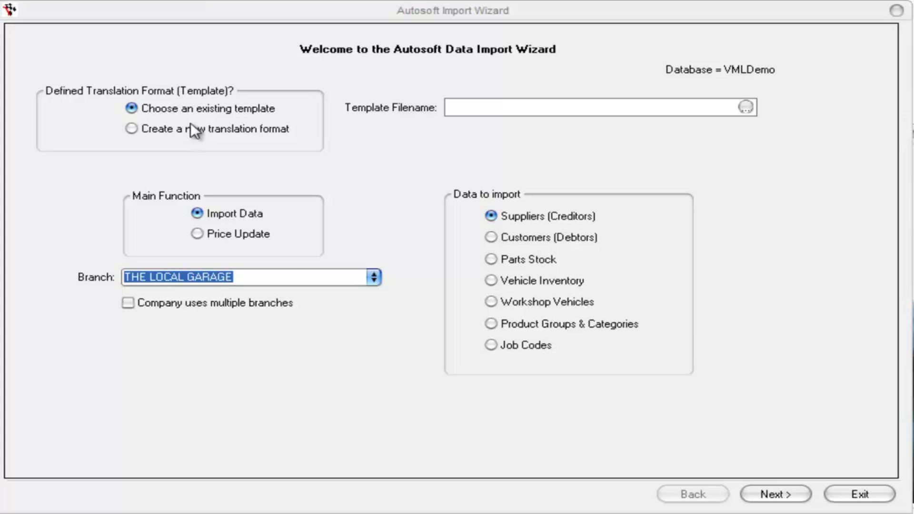
Set up a Price Update from the existing template AIT_ABC Parts Import.XML
{"action": "left_click", "coordinate": [222, 236]}
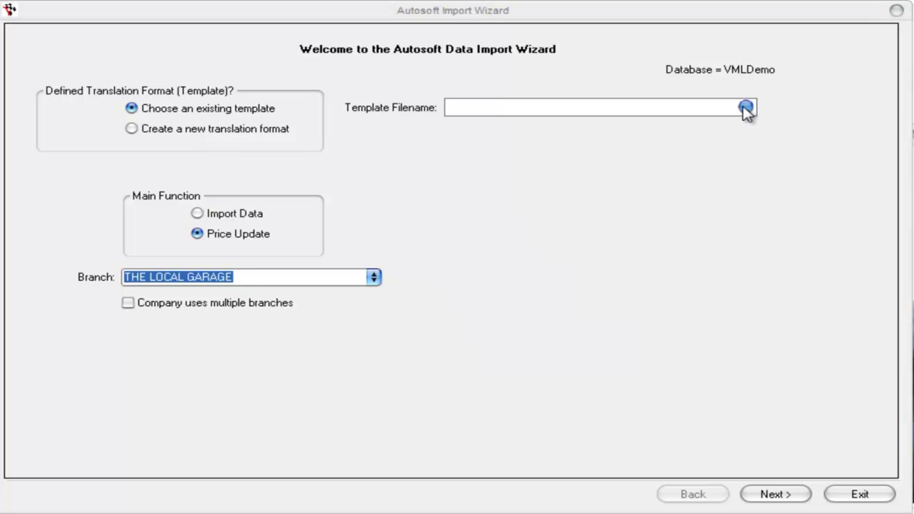
{"action": "left_click", "coordinate": [746, 108]}
{"action": "left_click", "coordinate": [252, 133]}
{"action": "double_click", "coordinate": [252, 132]}
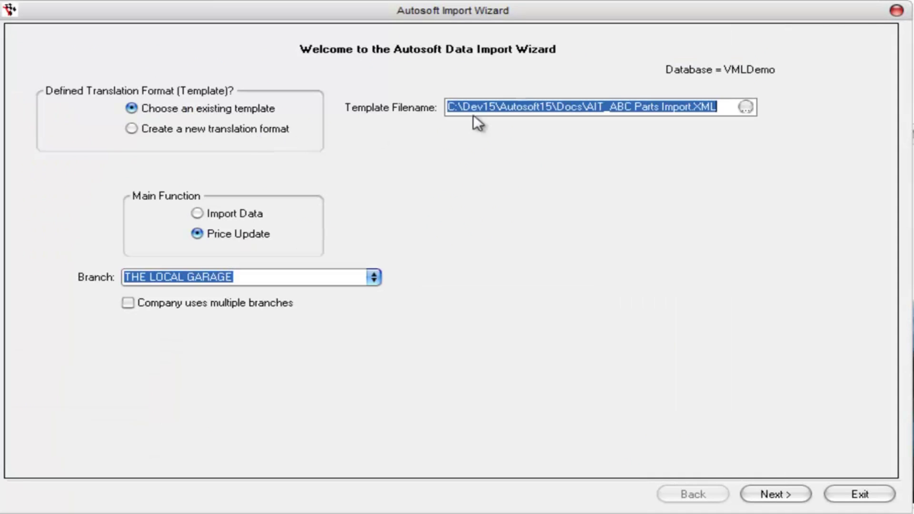
Accept the template's default codes and column mapping, and advance the price update to the wizard's final page
{"action": "left_click", "coordinate": [786, 495]}
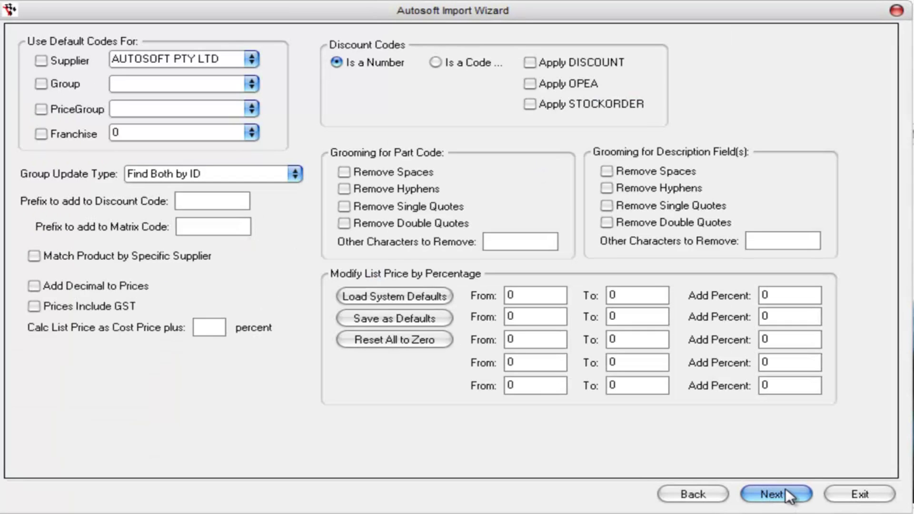
{"action": "left_click", "coordinate": [791, 497]}
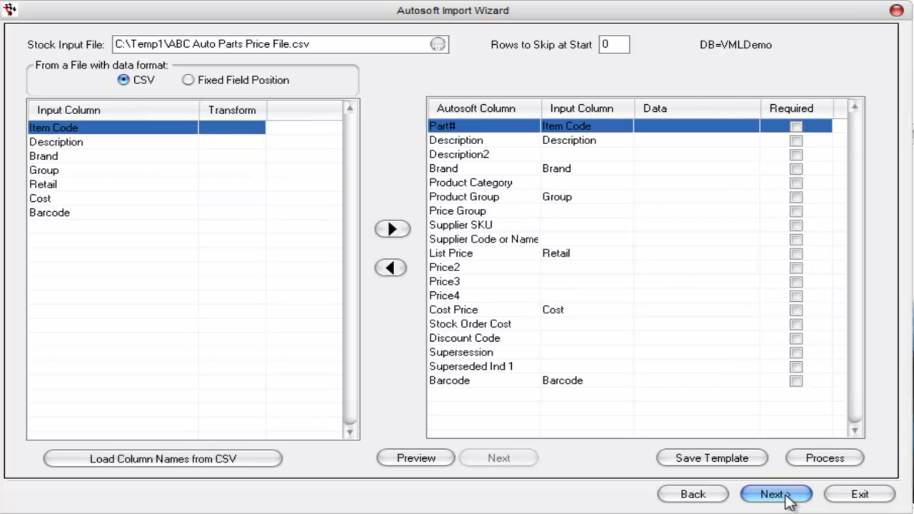
{"action": "left_click", "coordinate": [788, 497]}
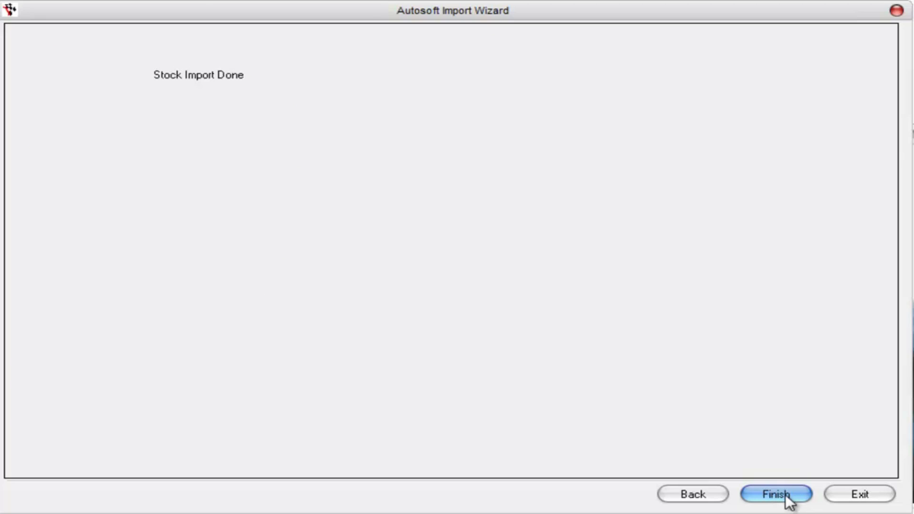